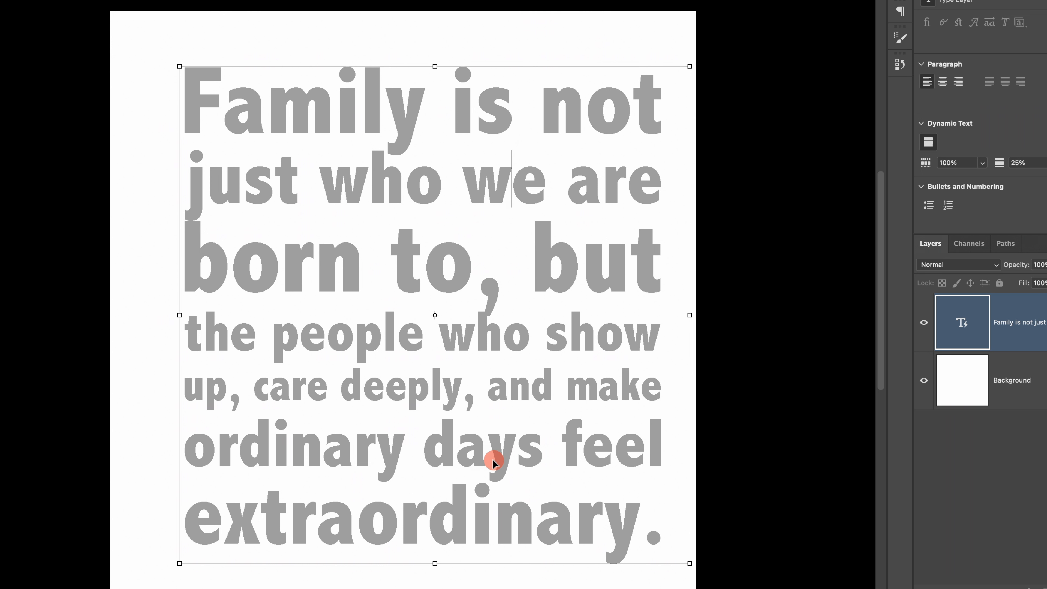
Step: Move the quote's text block toward the canvas's upper-left corner and narrow its frame so the lines reflow
{"action": "left_click_drag", "start_coordinate": [495, 458], "coordinate": [458, 452]}
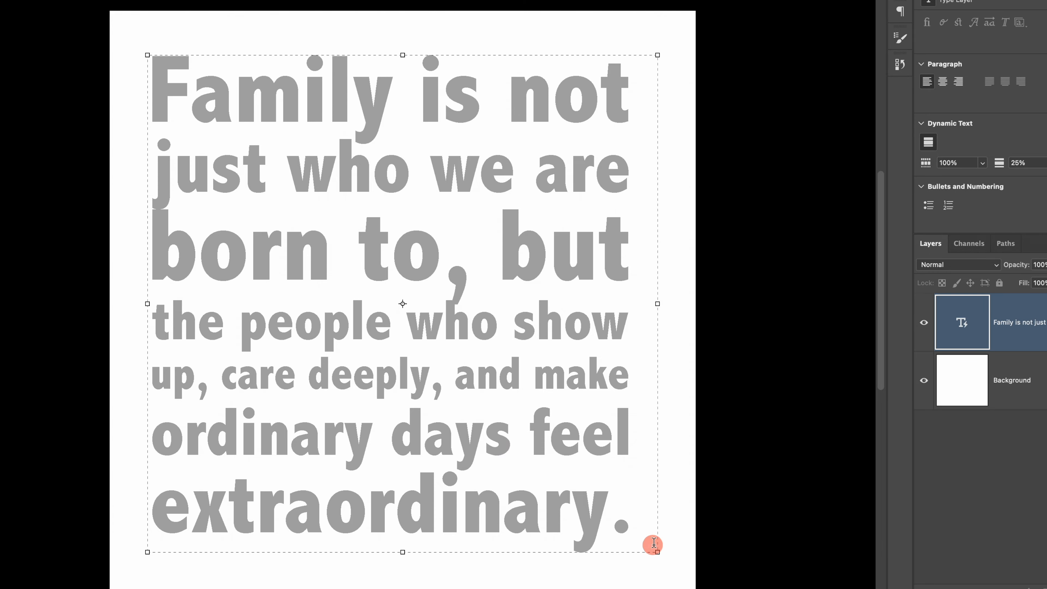
{"action": "left_click_drag", "start_coordinate": [654, 549], "coordinate": [511, 547]}
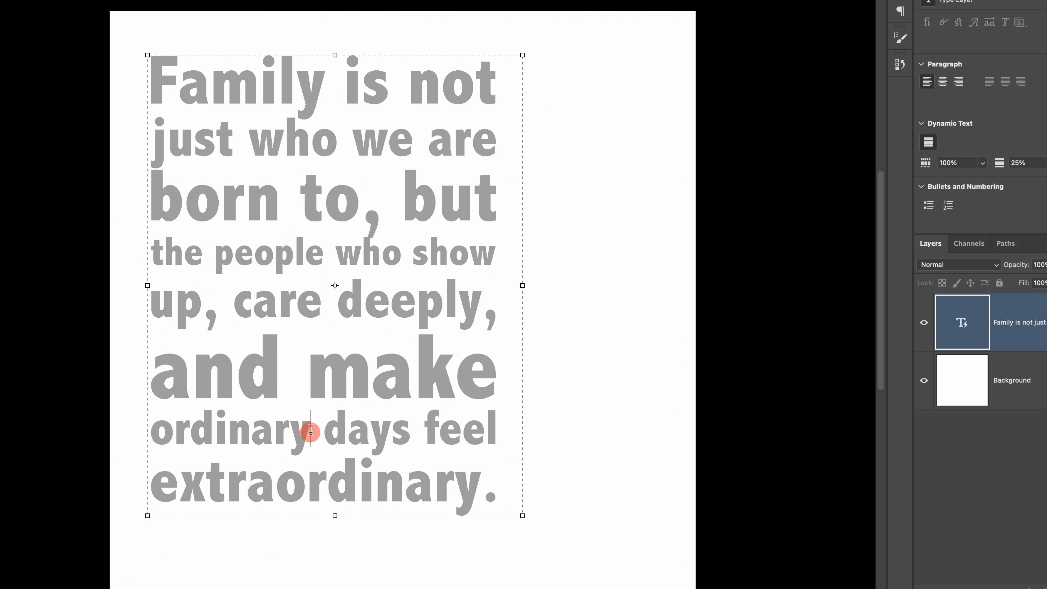
Step: Change the line breaks so "ordinary" stands on its own line, and shrink the quote's text frame
{"action": "left_click_drag", "start_coordinate": [312, 431], "coordinate": [336, 443]}
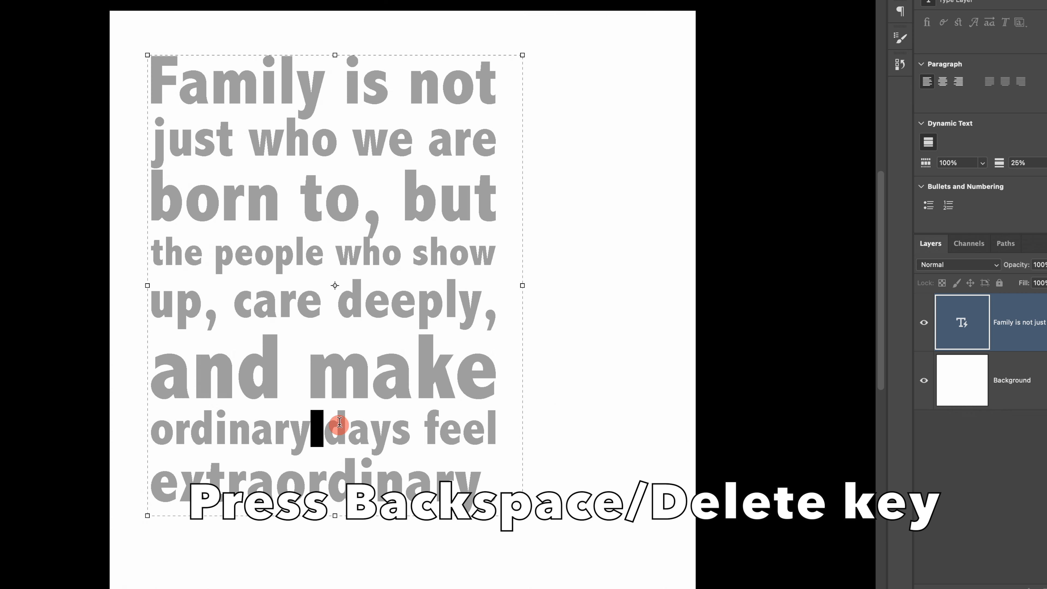
{"action": "key", "text": "BackSpace"}
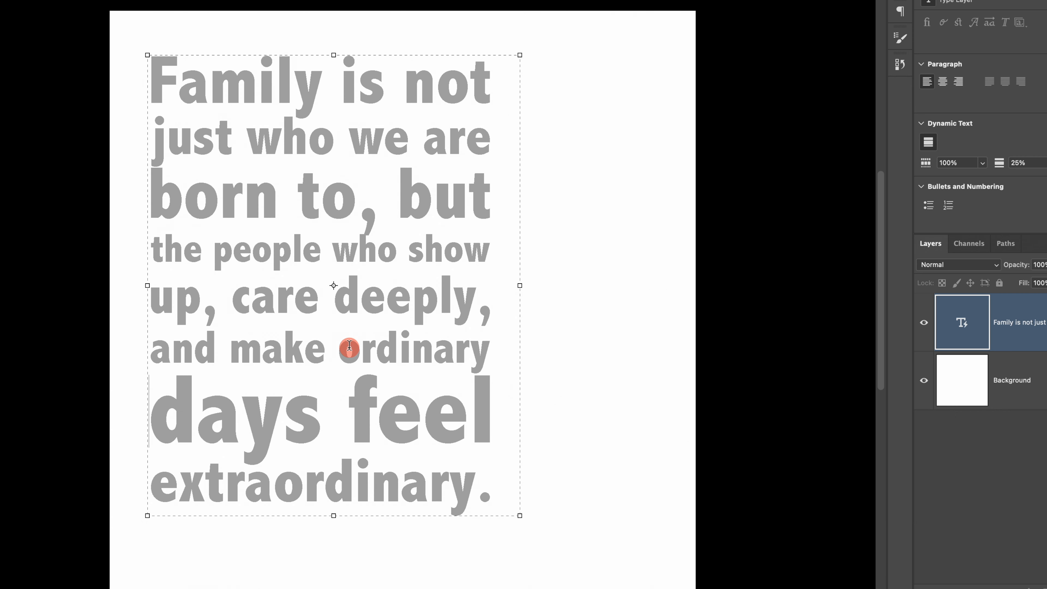
{"action": "left_click", "coordinate": [331, 347]}
{"action": "key", "text": "Return"}
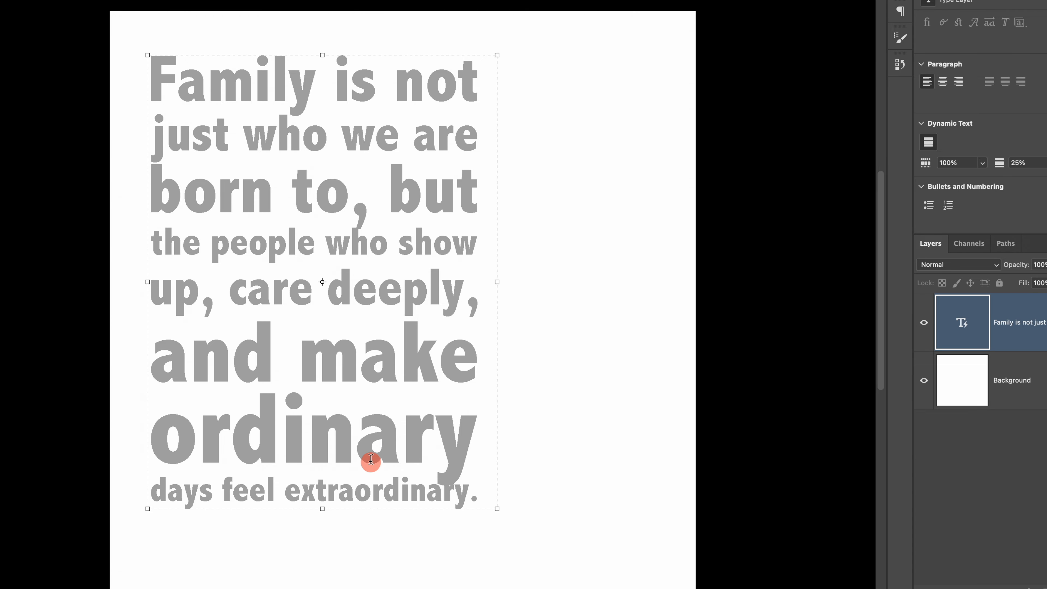
{"action": "left_click_drag", "start_coordinate": [497, 509], "coordinate": [402, 458]}
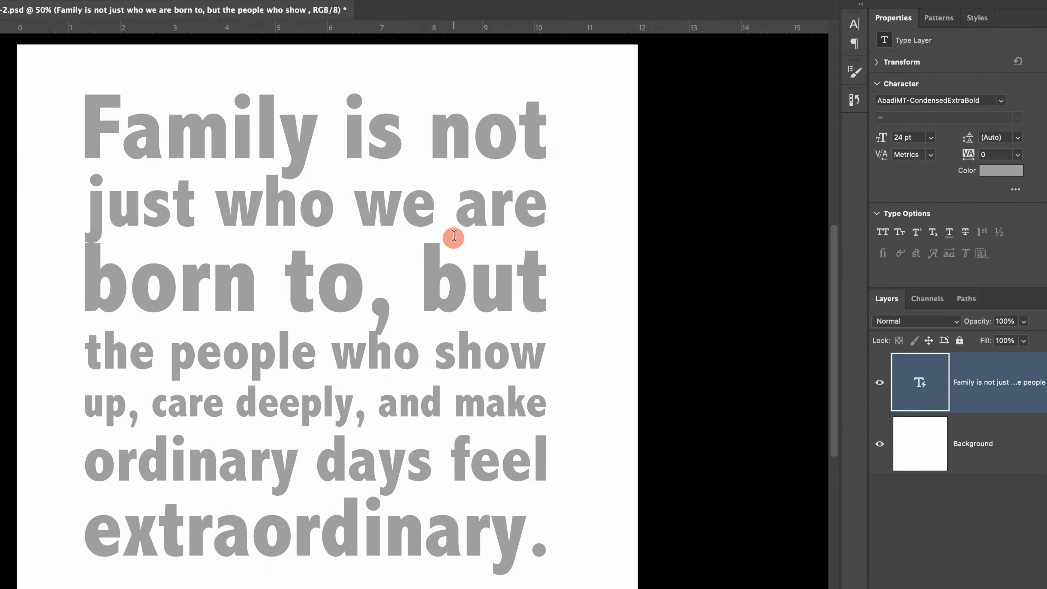
Step: Reorder the docked type panels so Character sits below Paragraph, and show the Character settings
{"action": "left_click", "coordinate": [855, 23]}
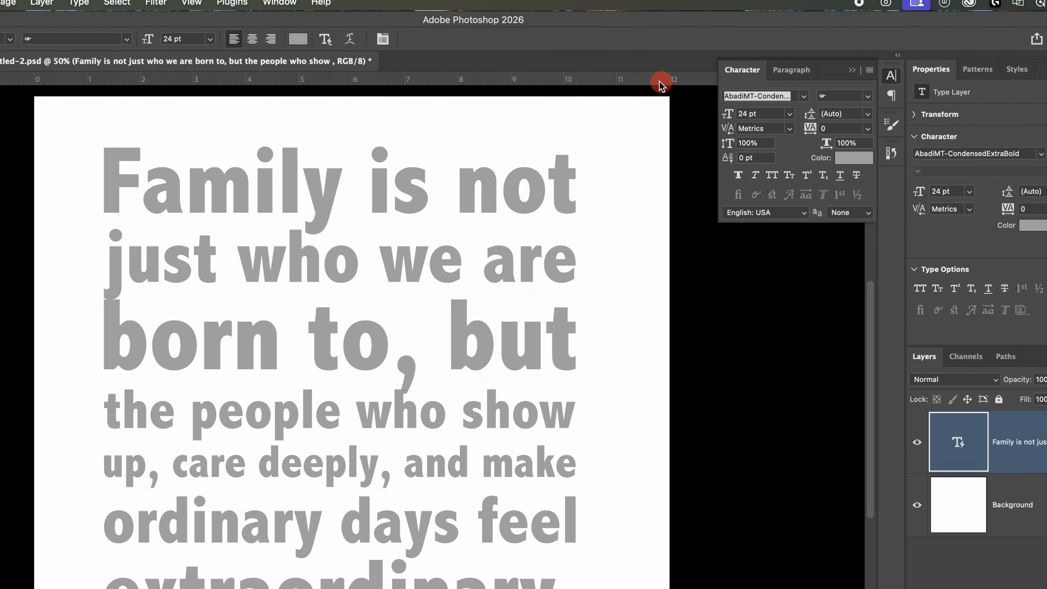
{"action": "left_click", "coordinate": [280, 8]}
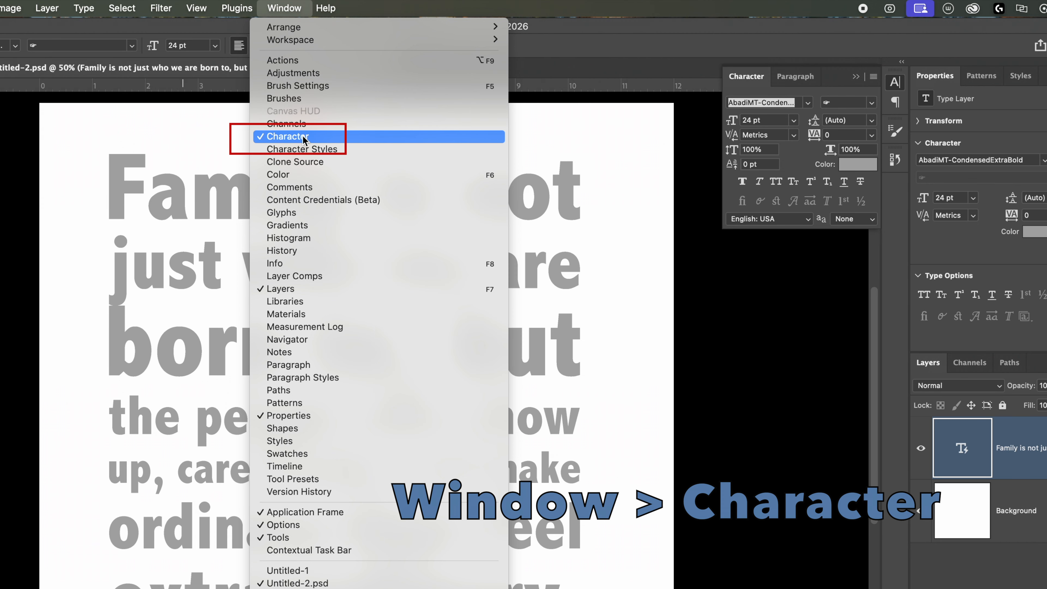
{"action": "left_click", "coordinate": [641, 51]}
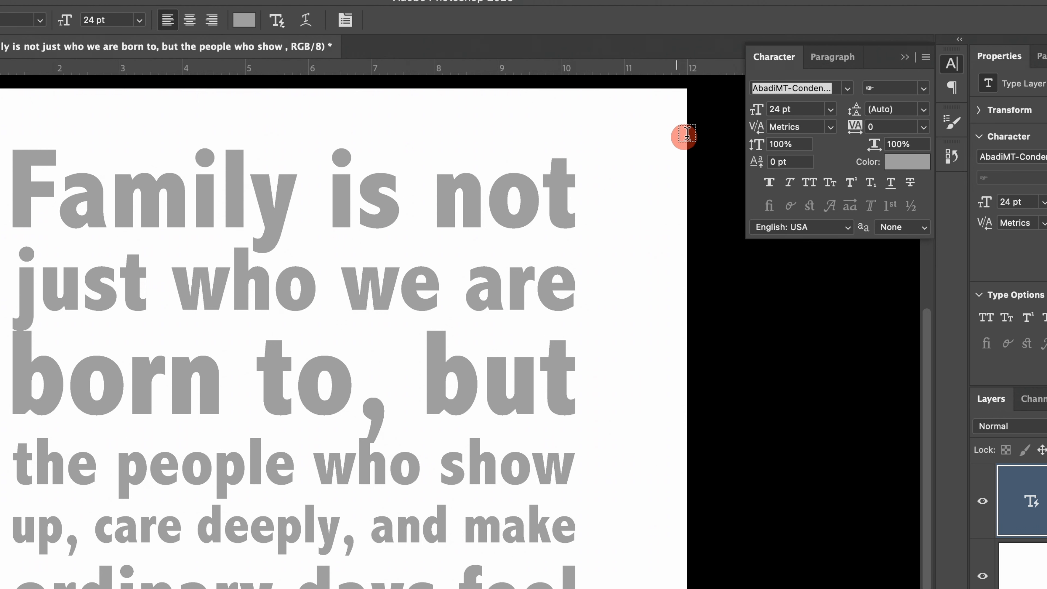
{"action": "mouse_move", "coordinate": [952, 65]}
{"action": "left_mouse_down"}
{"action": "mouse_move", "coordinate": [890, 72]}
{"action": "mouse_move", "coordinate": [916, 59]}
{"action": "mouse_move", "coordinate": [878, 63]}
{"action": "mouse_move", "coordinate": [871, 84]}
{"action": "mouse_move", "coordinate": [904, 101]}
{"action": "mouse_move", "coordinate": [925, 63]}
{"action": "mouse_move", "coordinate": [958, 77]}
{"action": "left_mouse_up"}
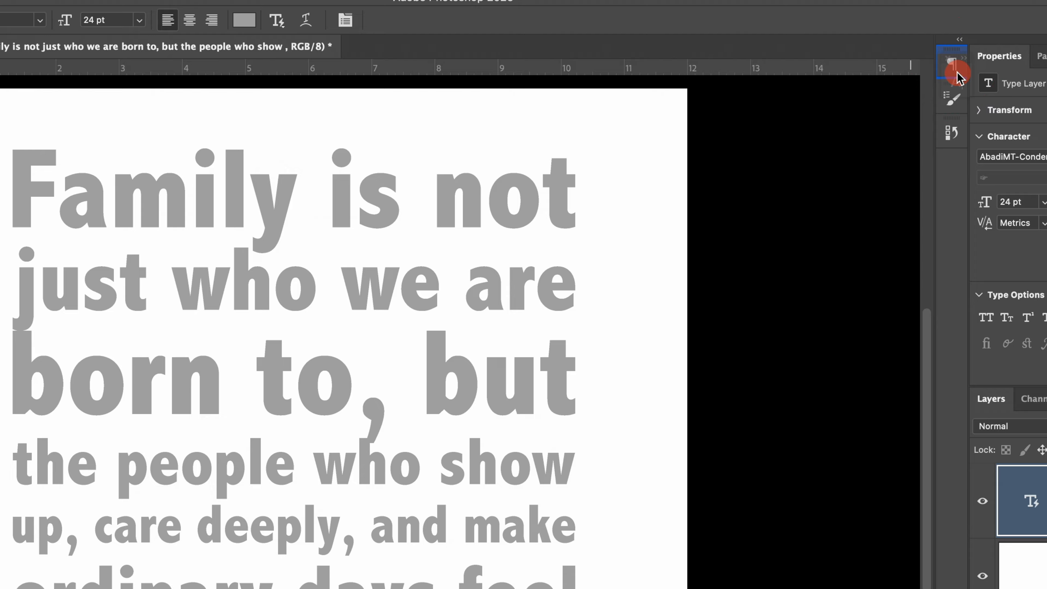
{"action": "left_click_drag", "start_coordinate": [958, 76], "coordinate": [953, 72]}
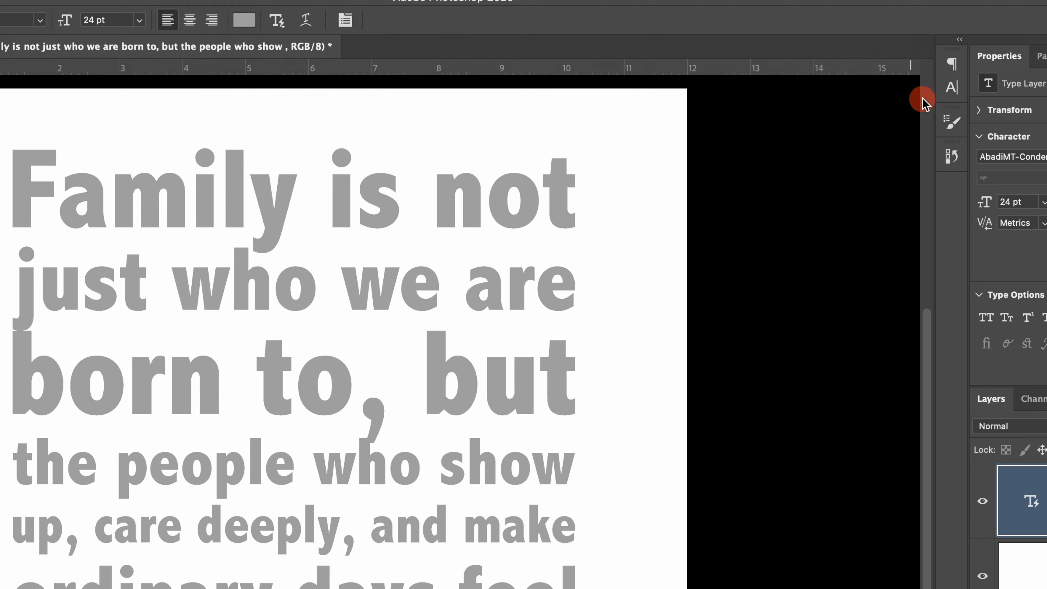
{"action": "left_click", "coordinate": [951, 93]}
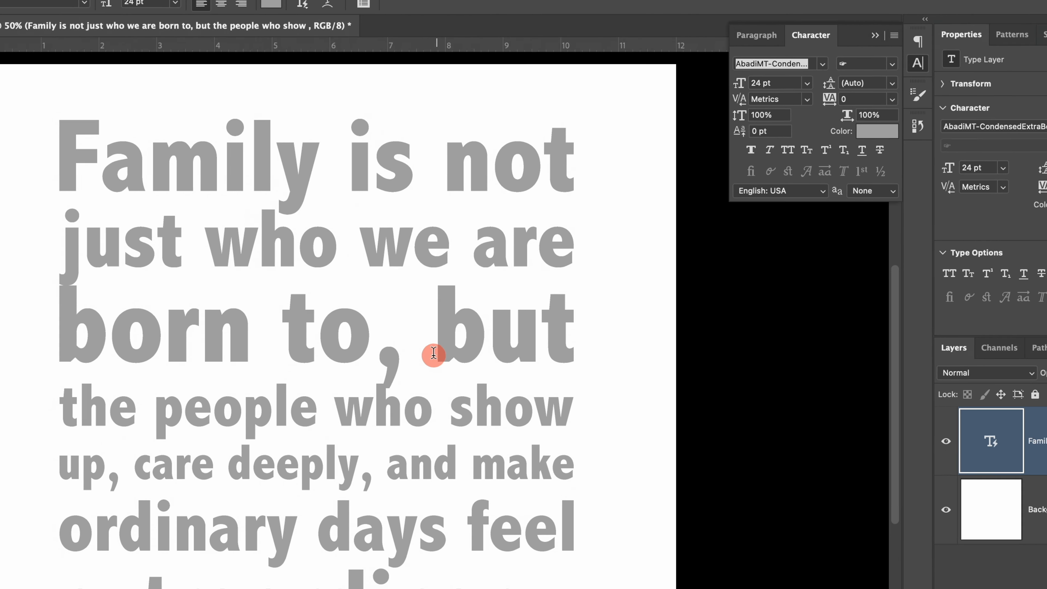
Step: Change the font of the last line, "extraordinary.", to AdornS Condensed Sans Regular
{"action": "left_click", "coordinate": [439, 413]}
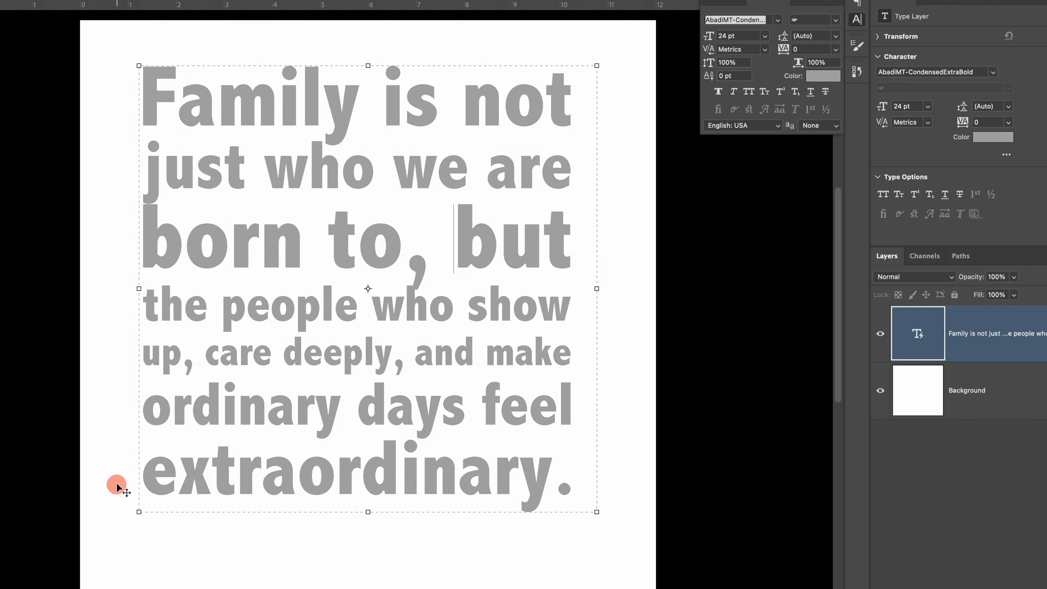
{"action": "left_click", "coordinate": [129, 496]}
{"action": "left_click_drag", "start_coordinate": [144, 470], "coordinate": [582, 452]}
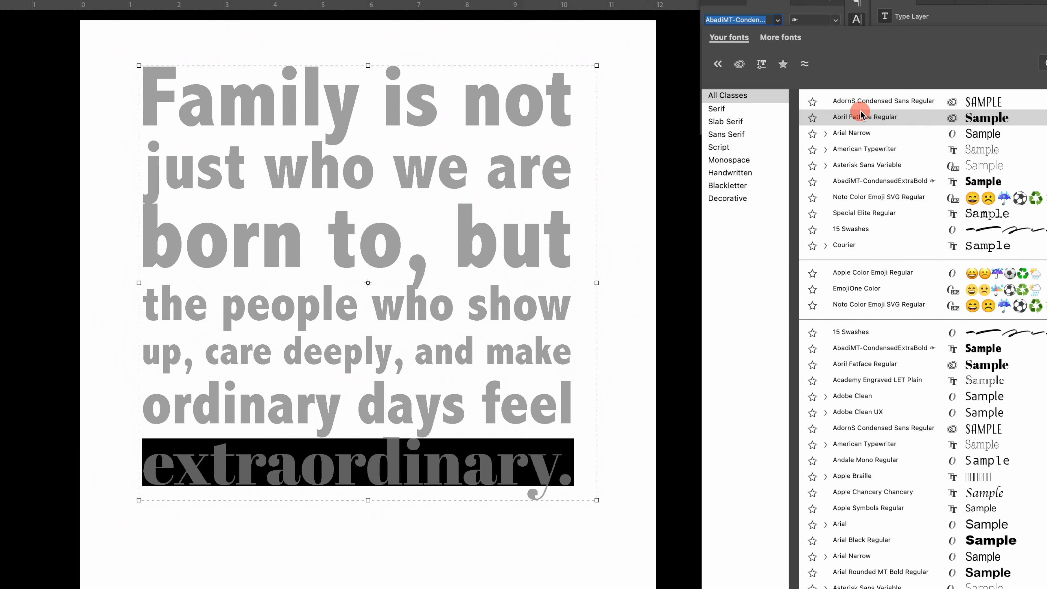
{"action": "left_click", "coordinate": [864, 103]}
{"action": "left_click", "coordinate": [454, 412]}
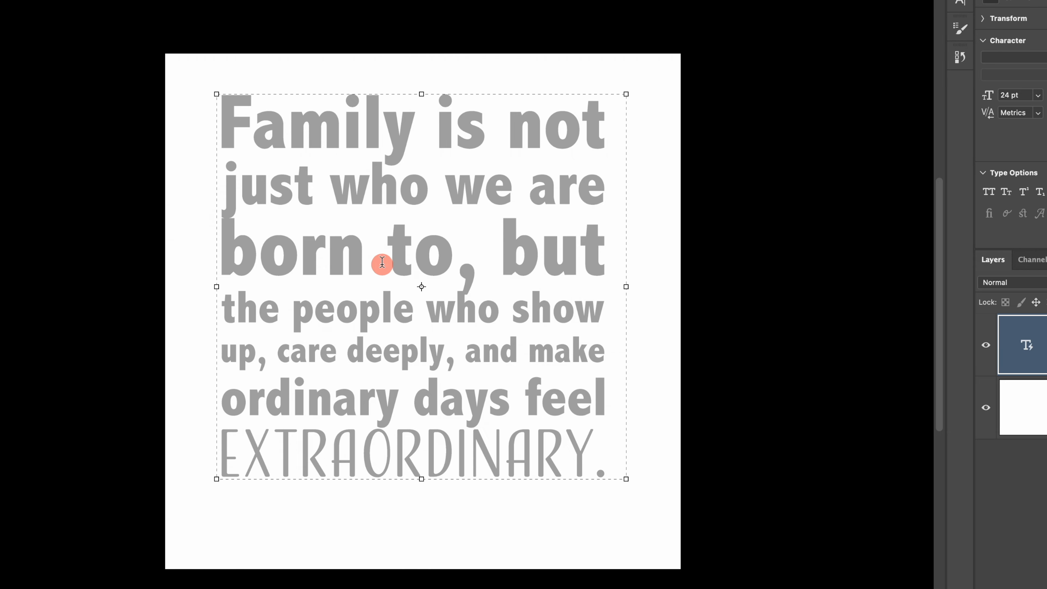
Step: Widen the gap between "born" and "to," in the third line by increasing the kerning to 460
{"action": "left_click", "coordinate": [386, 242]}
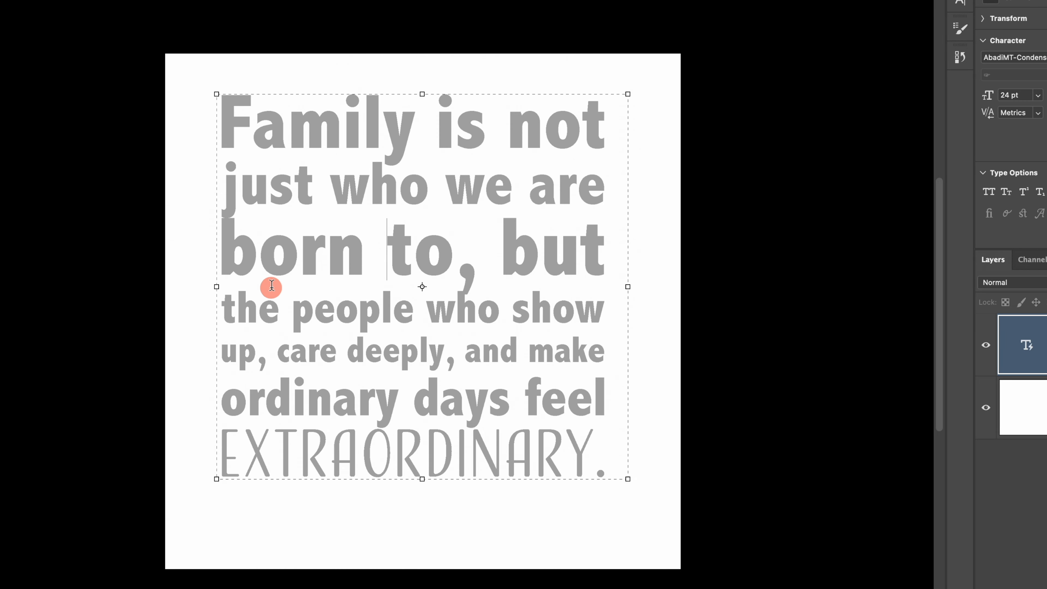
{"action": "key", "text": "alt+Right"}
{"action": "key", "text": "alt+Right"}
{"action": "key", "text": "alt+Right"}
{"action": "key", "text": "alt+Right"}
{"action": "key", "text": "alt+Right"}
{"action": "key", "text": "alt+Right"}
{"action": "key", "text": "alt+Right"}
{"action": "key", "text": "alt+Right"}
{"action": "key", "text": "alt+Right"}
{"action": "key", "text": "alt+Right"}
{"action": "key", "text": "alt+Right"}
{"action": "key", "text": "alt+Right"}
{"action": "key", "text": "alt+Right"}
{"action": "key", "text": "alt+Right"}
{"action": "key", "text": "alt+Right"}
{"action": "key", "text": "alt+Right"}
{"action": "key", "text": "alt+Right"}
{"action": "key", "text": "alt+Right"}
{"action": "key", "text": "alt+Right"}
{"action": "key", "text": "alt+Right"}
{"action": "key", "text": "alt+Right"}
{"action": "key", "text": "alt+Right"}
{"action": "key", "text": "alt+Right"}
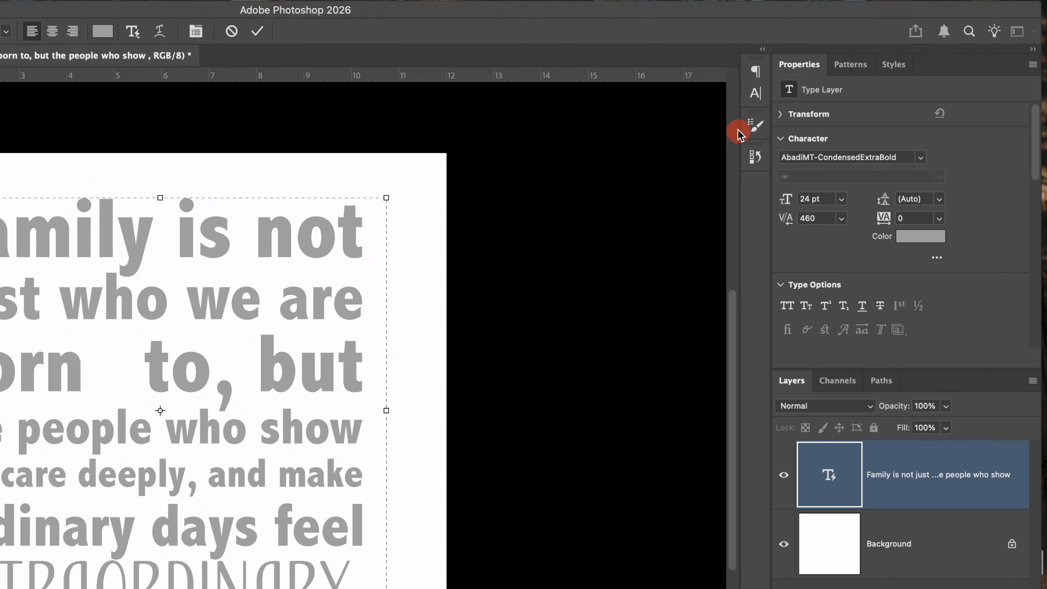
Step: Lower the word "people" in the fourth line with a baseline shift of about -7 pt
{"action": "left_click", "coordinate": [758, 94]}
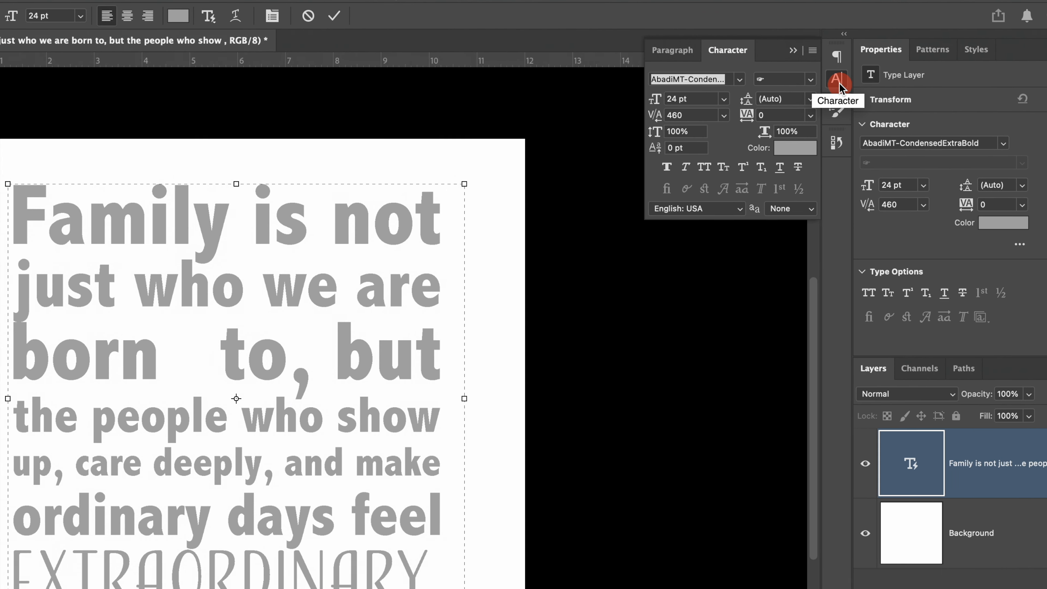
{"action": "left_click", "coordinate": [223, 382]}
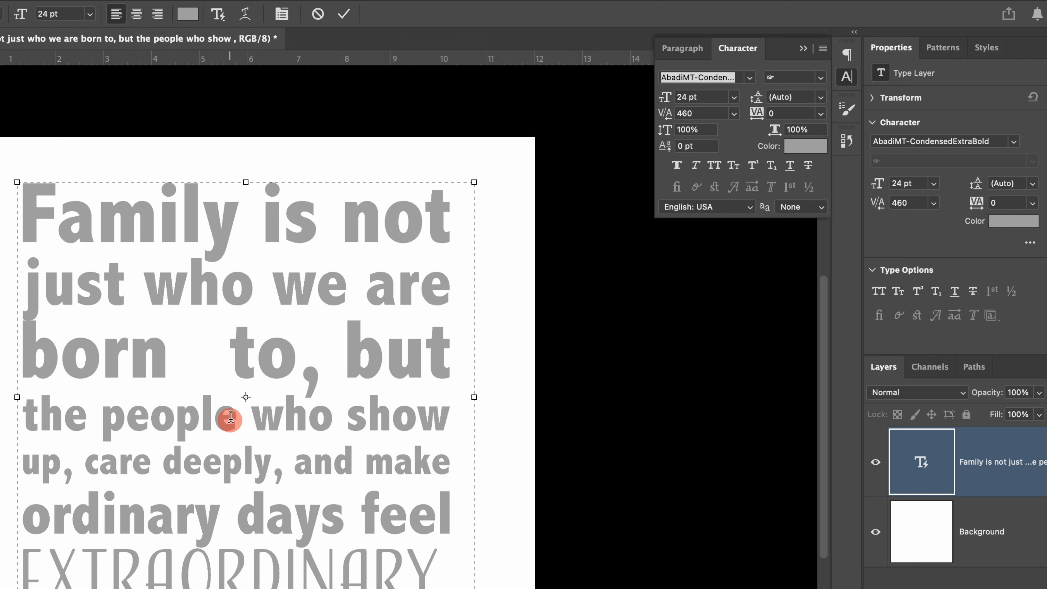
{"action": "left_click_drag", "start_coordinate": [235, 412], "coordinate": [108, 414]}
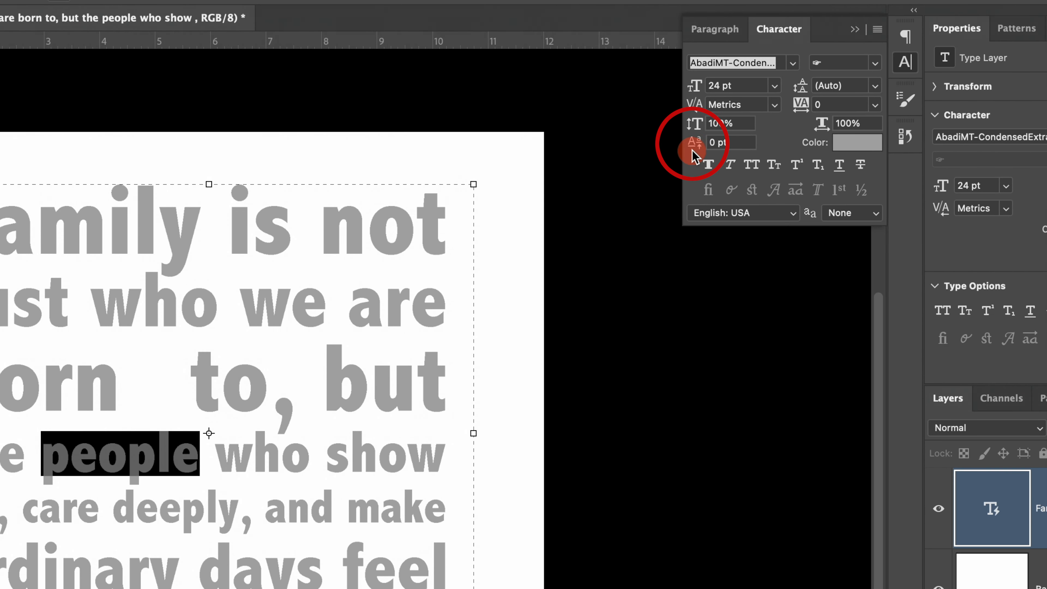
{"action": "left_click_drag", "start_coordinate": [698, 147], "coordinate": [690, 146]}
{"action": "left_click_drag", "start_coordinate": [693, 144], "coordinate": [689, 144]}
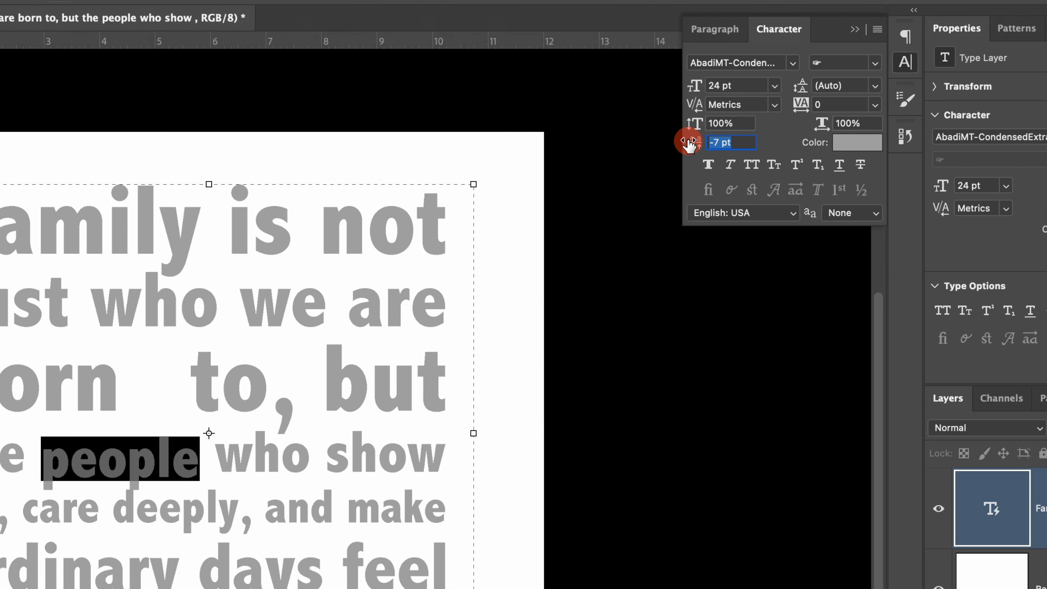
{"action": "left_click_drag", "start_coordinate": [689, 144], "coordinate": [690, 144]}
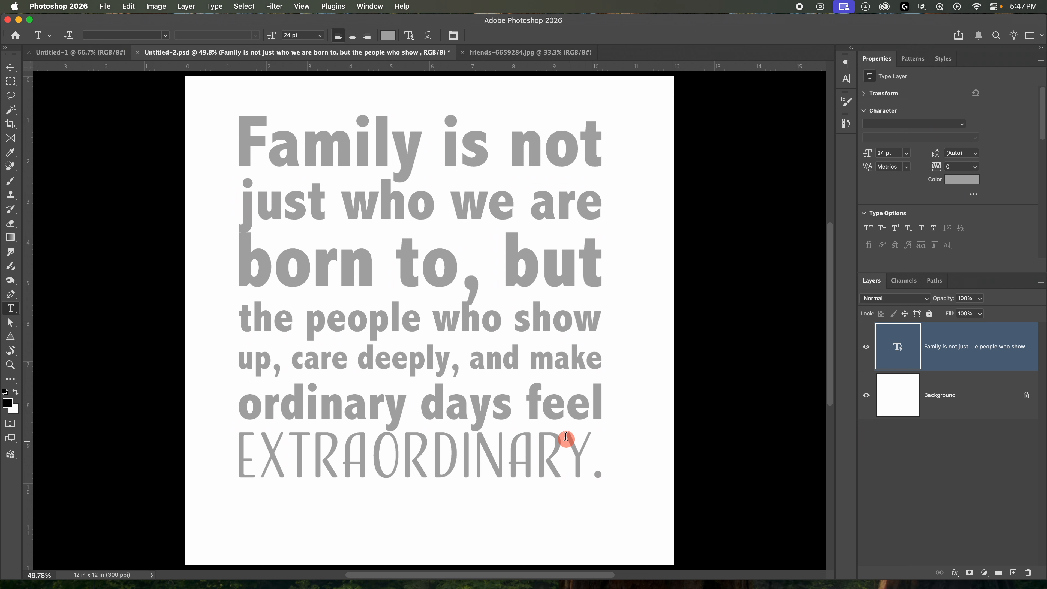
Step: Flatten the quote's text frame so the text reflows into two wide lines, and move the block down the canvas
{"action": "left_click", "coordinate": [559, 428]}
{"action": "left_click_drag", "start_coordinate": [614, 478], "coordinate": [621, 146]}
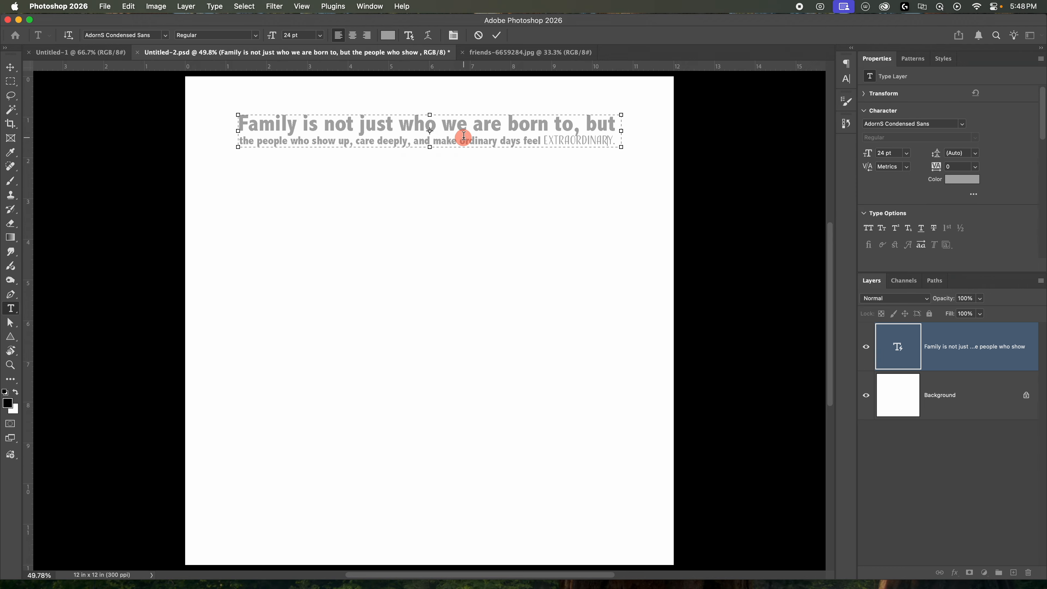
{"action": "left_click_drag", "start_coordinate": [444, 135], "coordinate": [443, 230]}
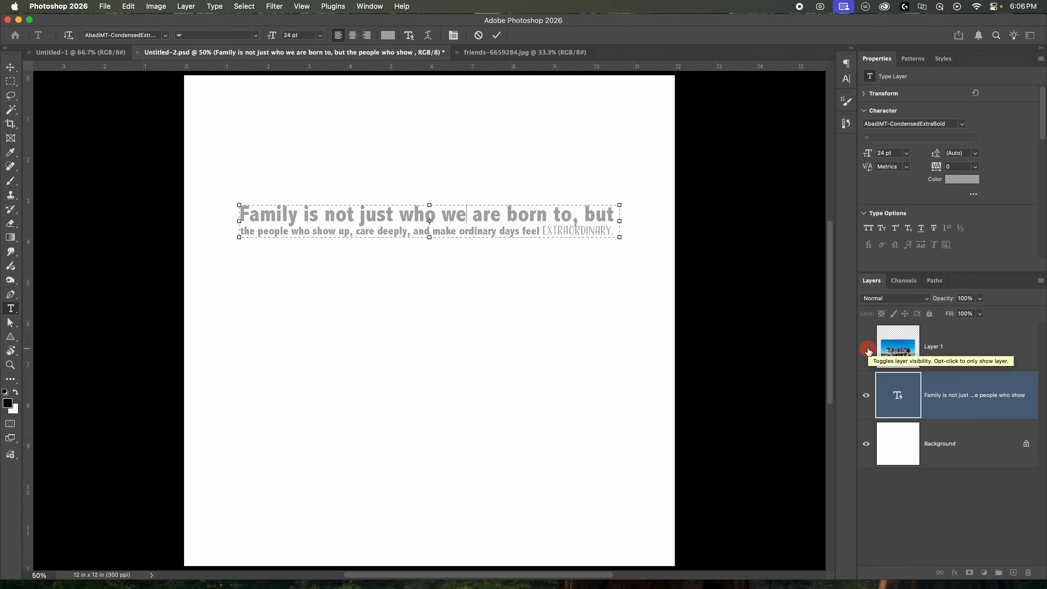
Step: Show the Layer 1 photo and move the bottom line of text below it with a baseline shift of -484.2 pt
{"action": "left_click", "coordinate": [868, 350]}
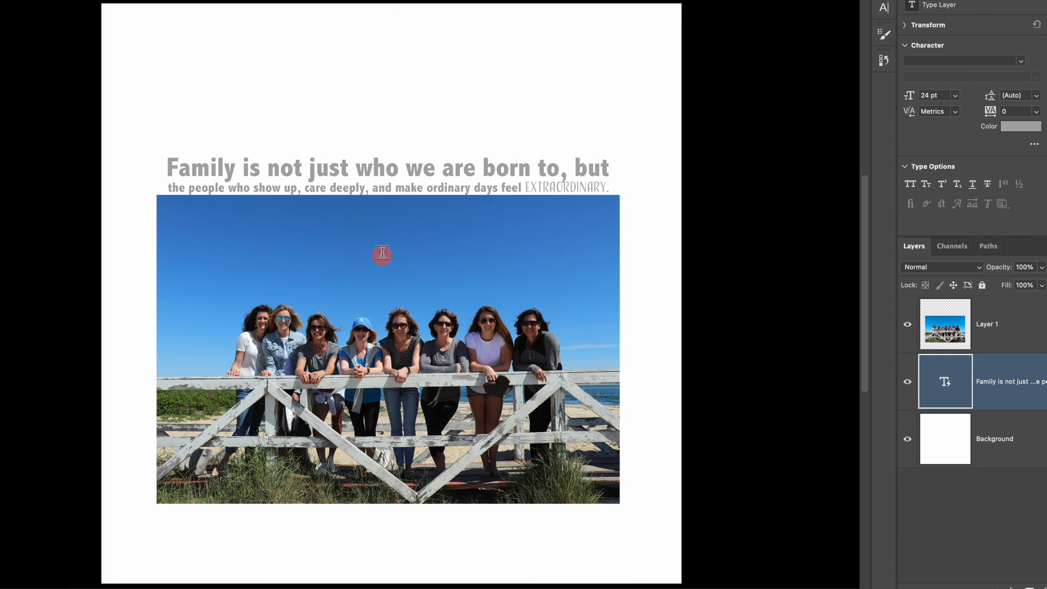
{"action": "left_click", "coordinate": [374, 152]}
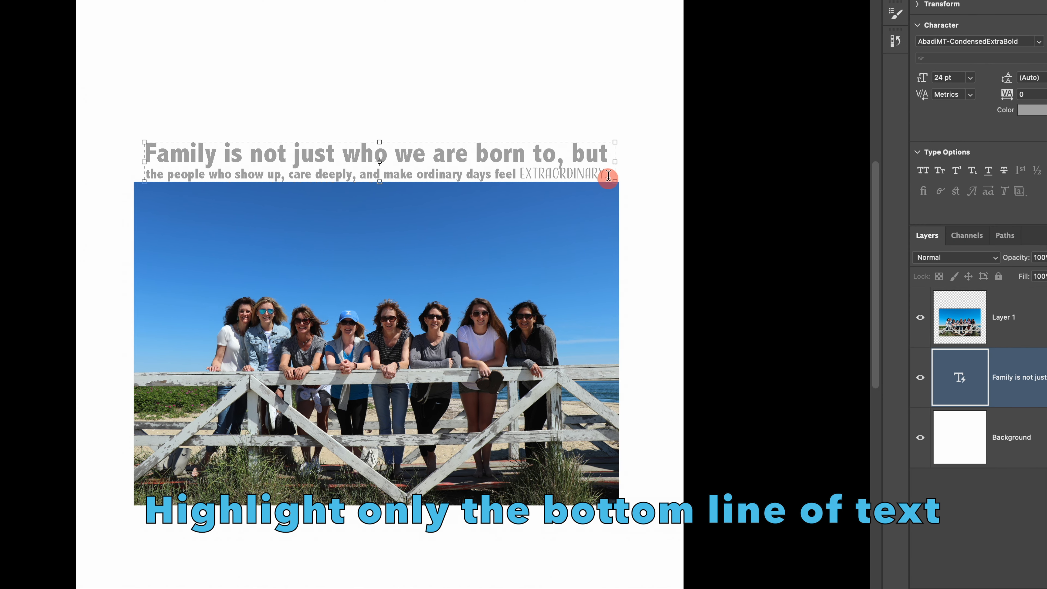
{"action": "left_click_drag", "start_coordinate": [608, 176], "coordinate": [139, 178]}
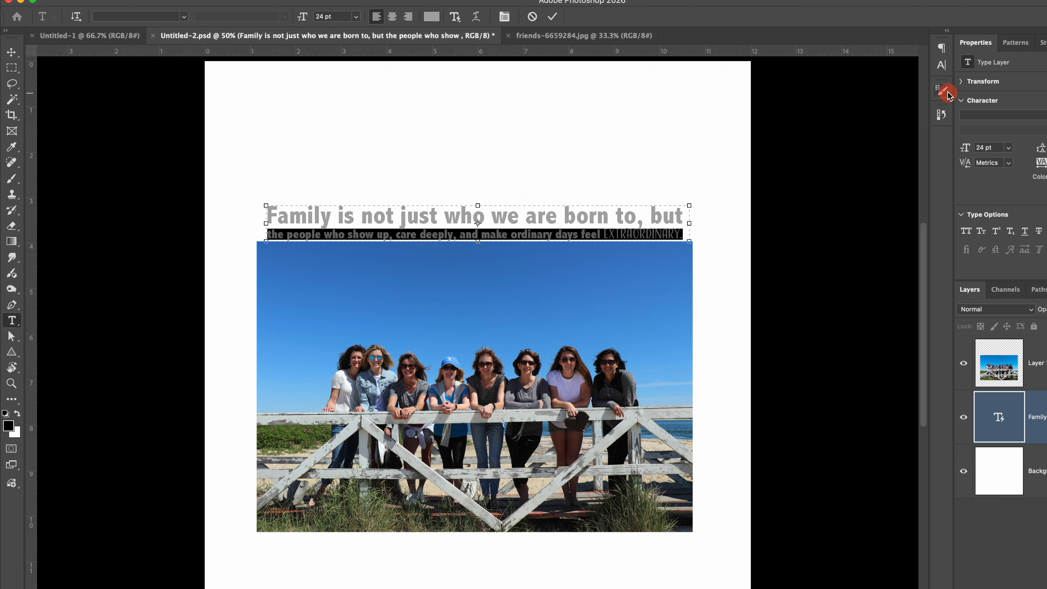
{"action": "left_click", "coordinate": [942, 65]}
{"action": "left_click_drag", "start_coordinate": [801, 119], "coordinate": [784, 121]}
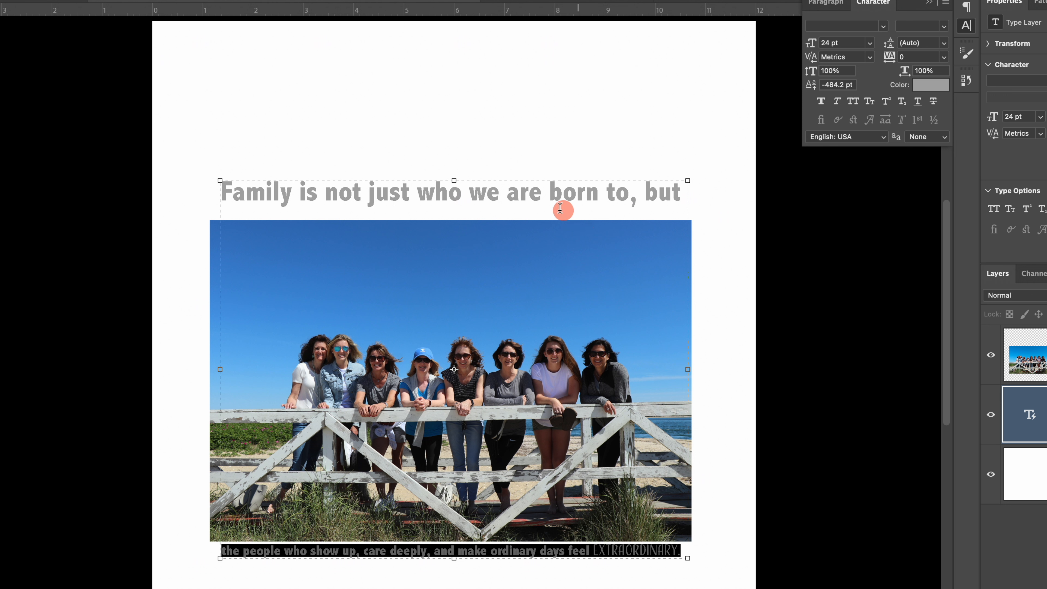
Step: Lower the top line of text toward the photo with a baseline shift of -20 pt
{"action": "left_click_drag", "start_coordinate": [681, 192], "coordinate": [299, 166]}
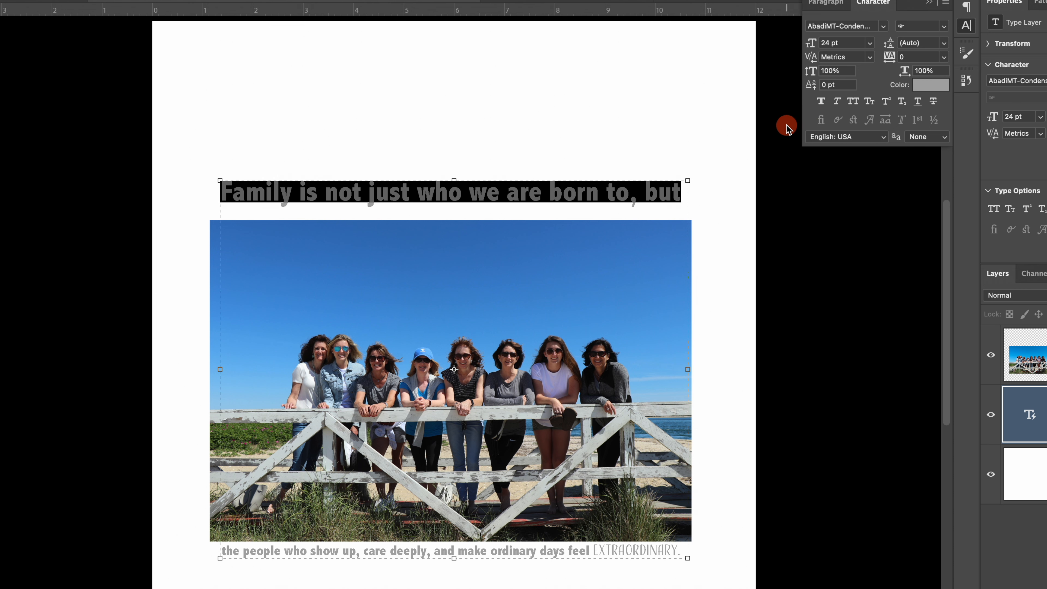
{"action": "left_click_drag", "start_coordinate": [811, 85], "coordinate": [810, 87]}
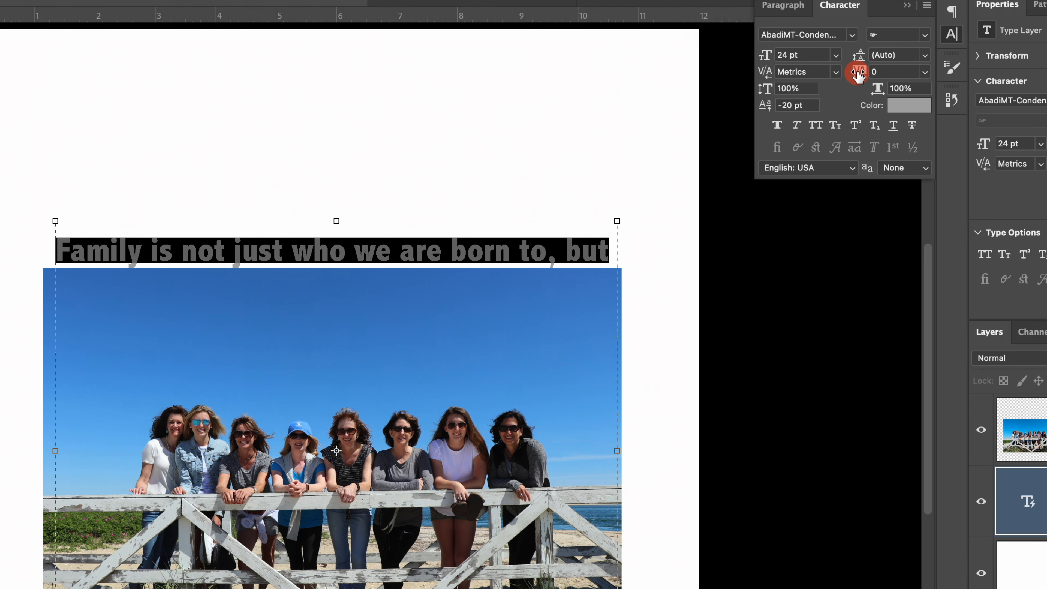
Step: Try tracking values of -10, 10 and 25 on the top line of text, and reset the tracking to 0
{"action": "left_click", "coordinate": [923, 74]}
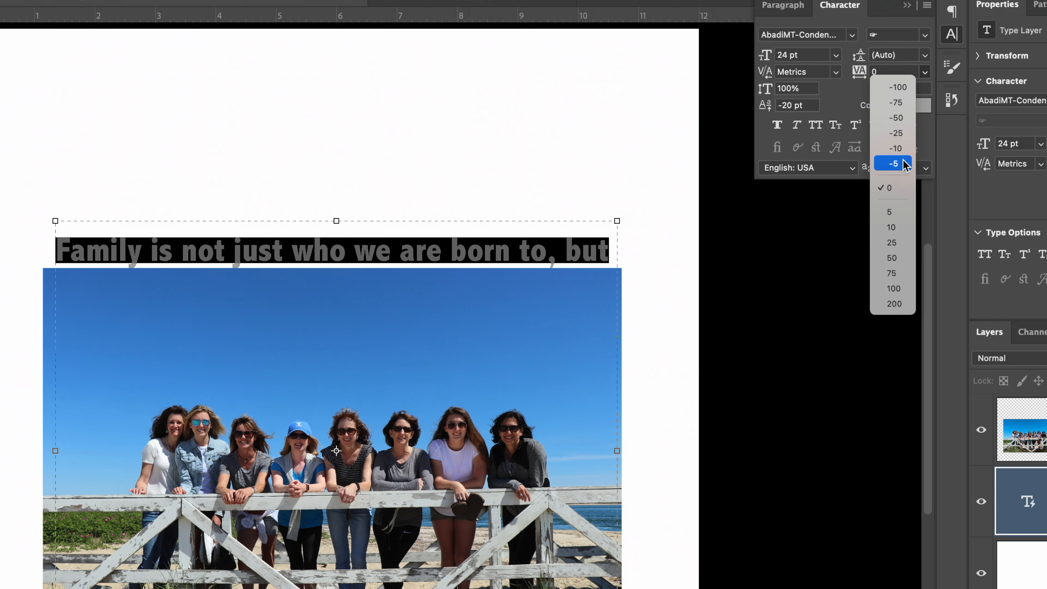
{"action": "left_click", "coordinate": [902, 149]}
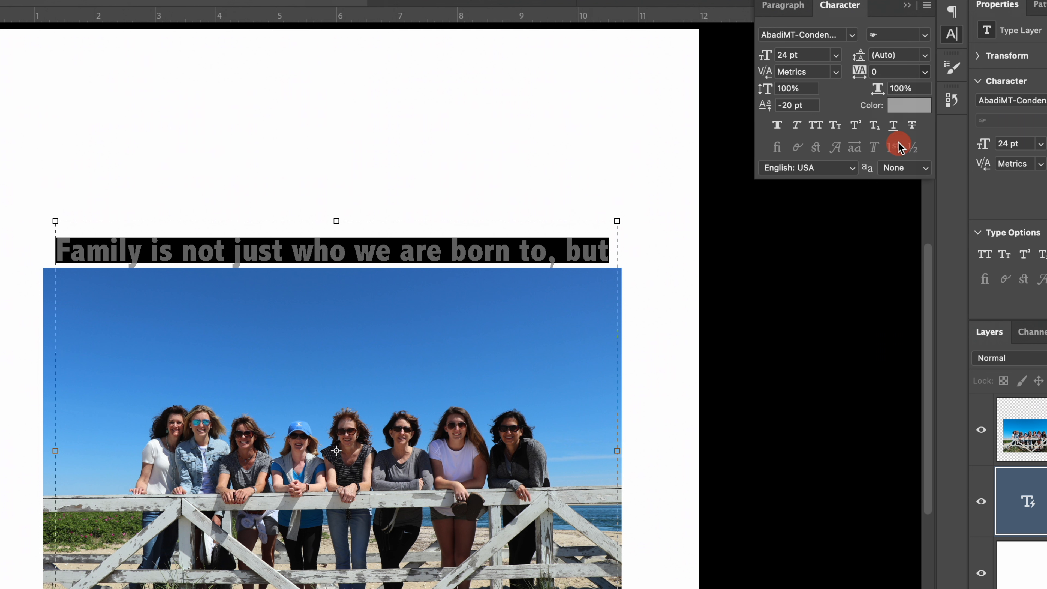
{"action": "left_click", "coordinate": [923, 74]}
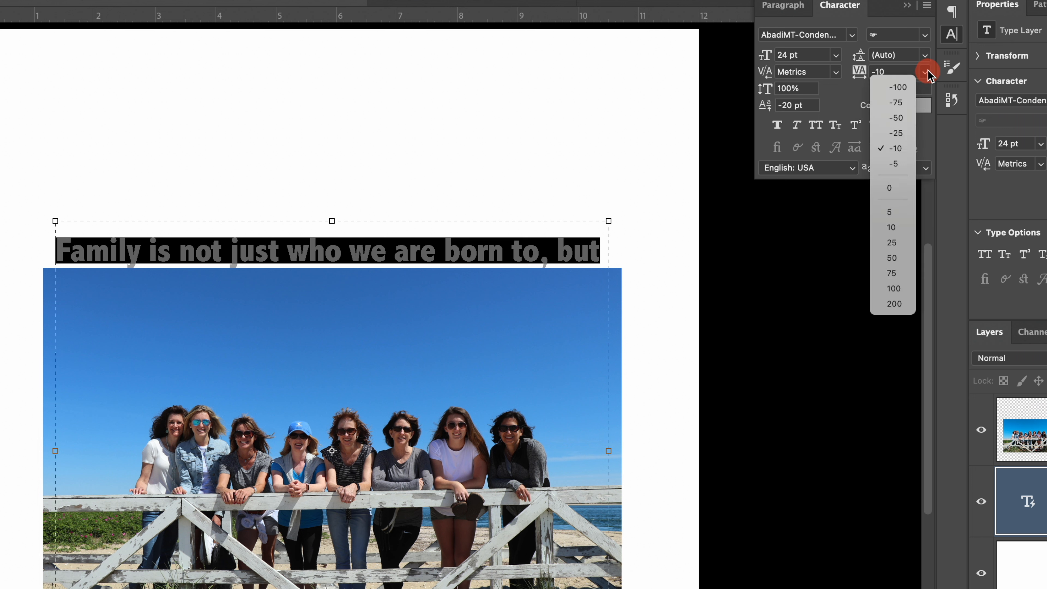
{"action": "left_click", "coordinate": [903, 226]}
{"action": "left_click", "coordinate": [924, 72]}
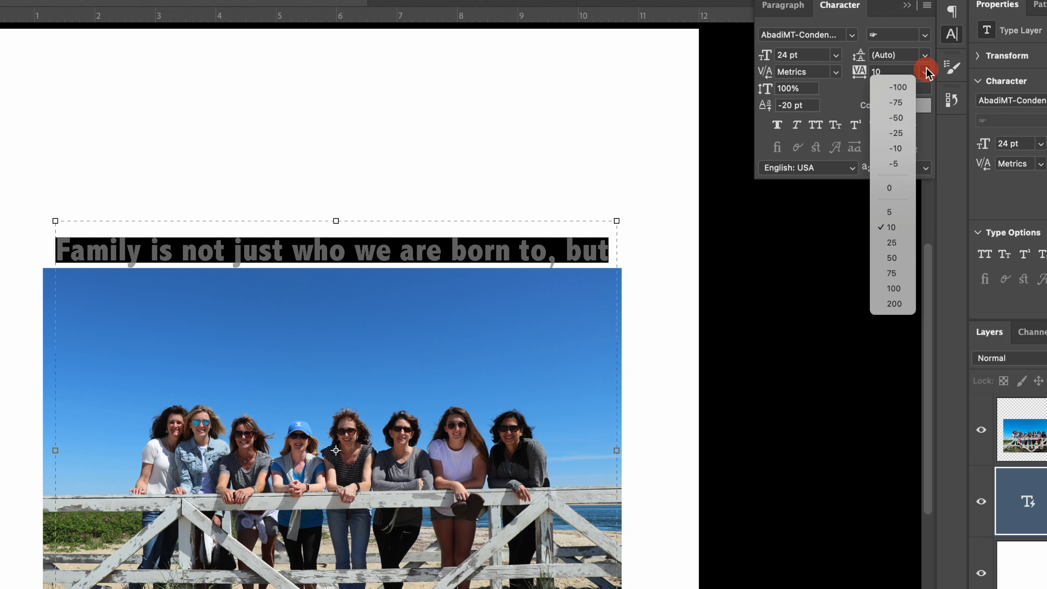
{"action": "left_click", "coordinate": [893, 243]}
{"action": "left_click", "coordinate": [847, 125]}
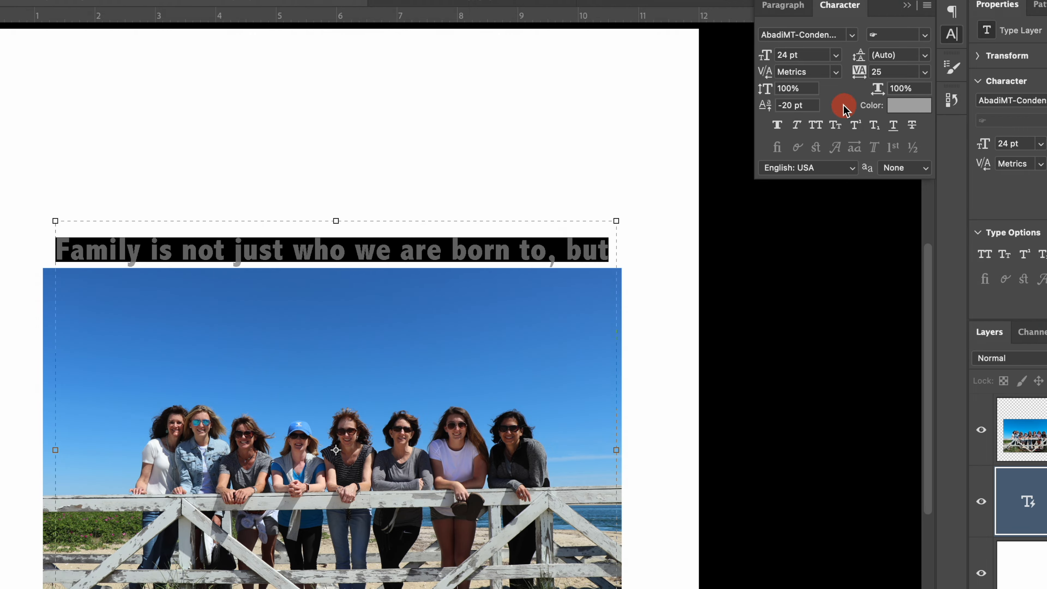
{"action": "left_click", "coordinate": [923, 72]}
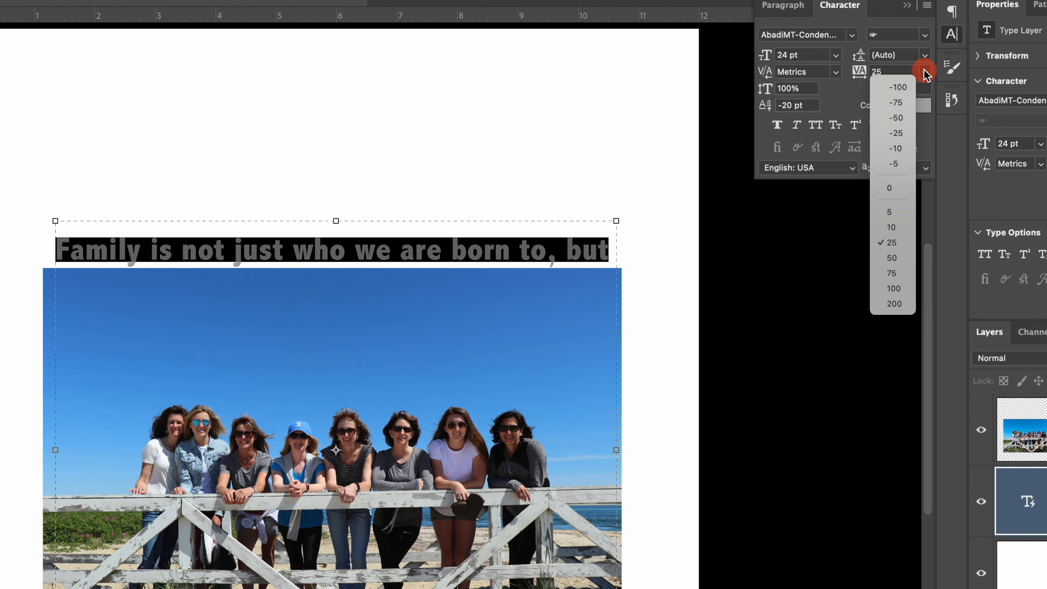
{"action": "left_click", "coordinate": [889, 209]}
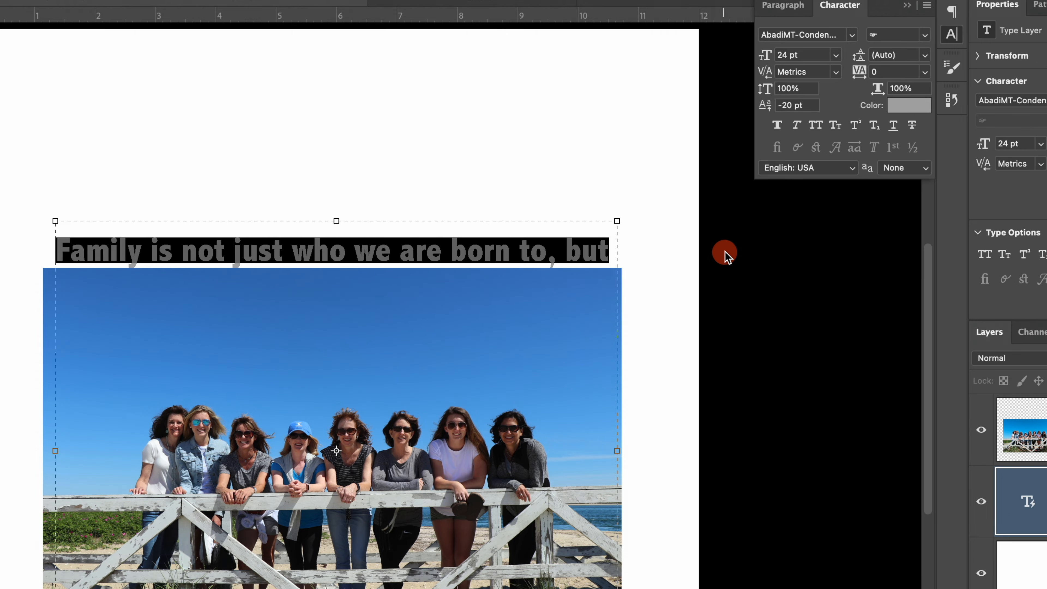
Step: Commit the edits to the quote's text layer
{"action": "left_click", "coordinate": [736, 213]}
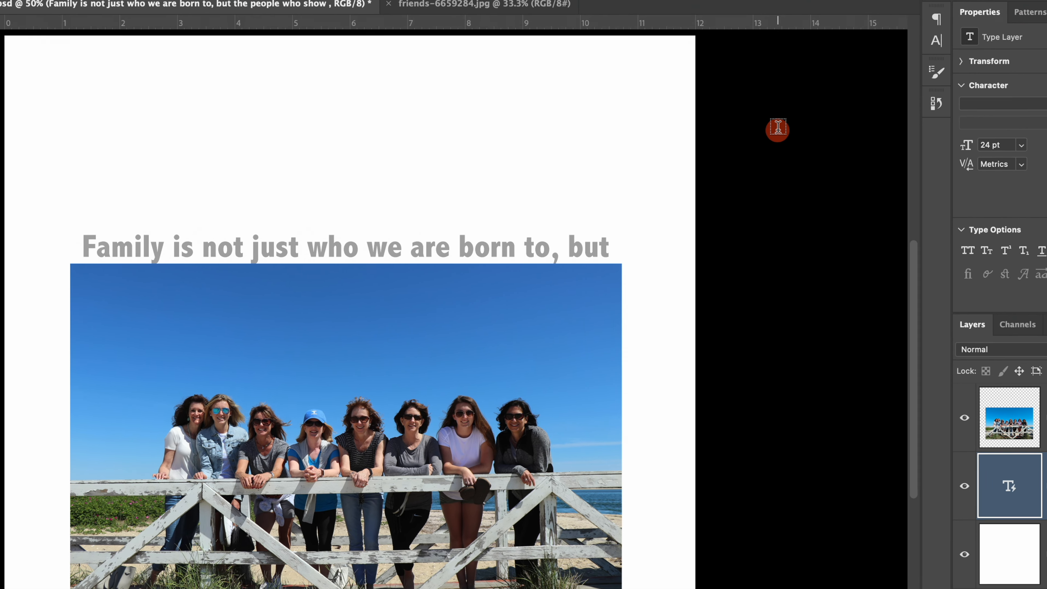